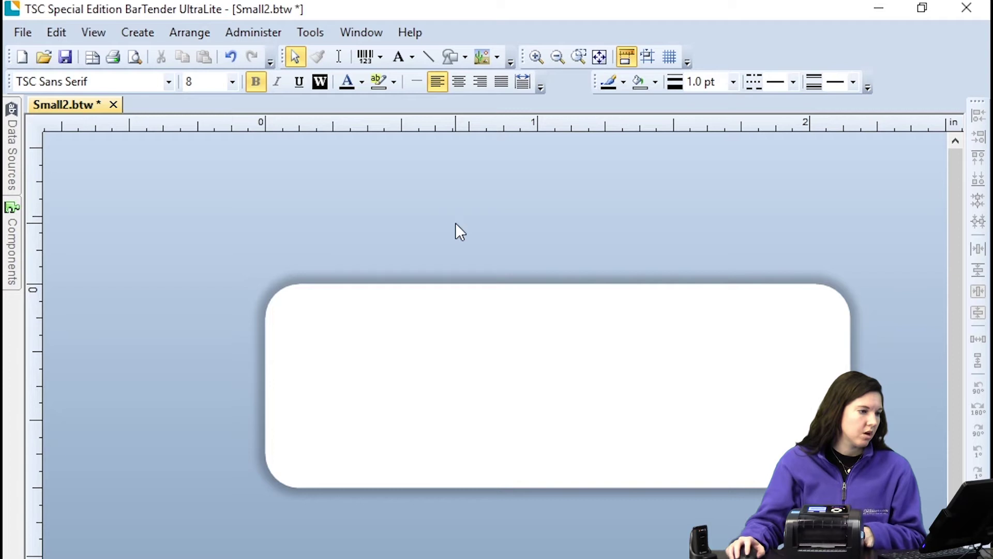
Place a Code 128 barcode reading 12345678 on the label, then shorten it and move it lower.
{"action": "left_click", "coordinate": [380, 55]}
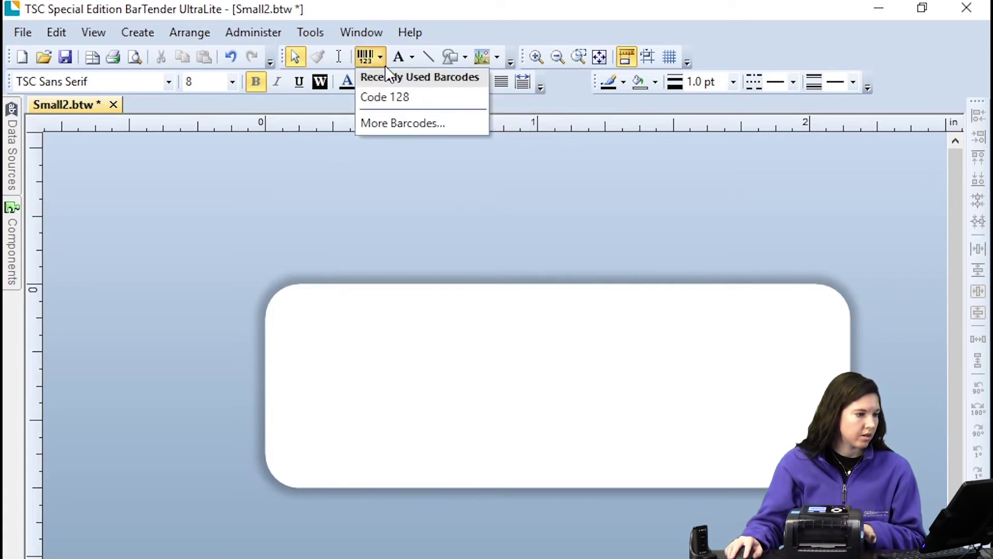
{"action": "left_click", "coordinate": [398, 98]}
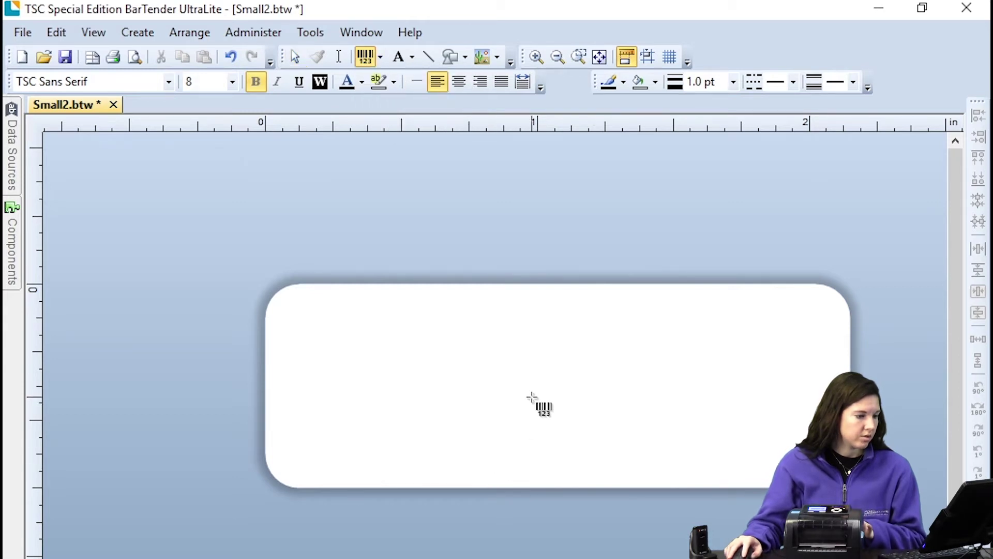
{"action": "left_click", "coordinate": [532, 399]}
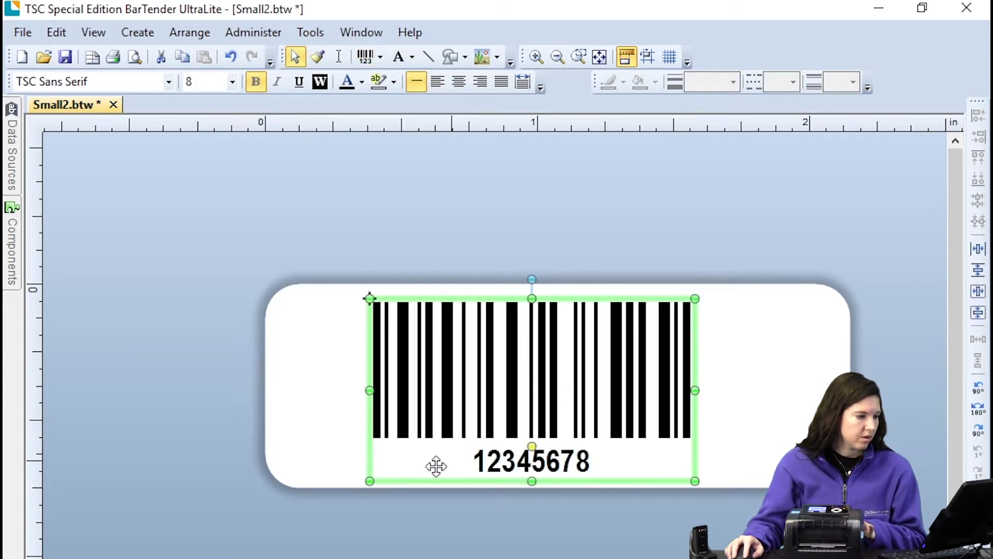
{"action": "left_click_drag", "start_coordinate": [370, 482], "coordinate": [413, 441]}
{"action": "left_click_drag", "start_coordinate": [547, 357], "coordinate": [559, 379]}
{"action": "left_click_drag", "start_coordinate": [702, 325], "coordinate": [689, 363]}
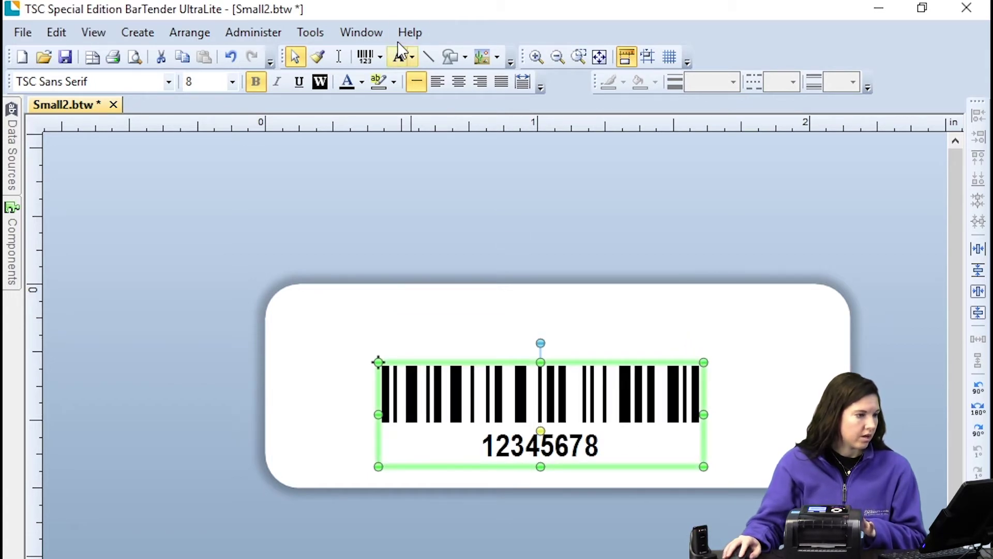
Add a single-line text object reading 'POSGuys' above the barcode.
{"action": "left_click", "coordinate": [411, 55]}
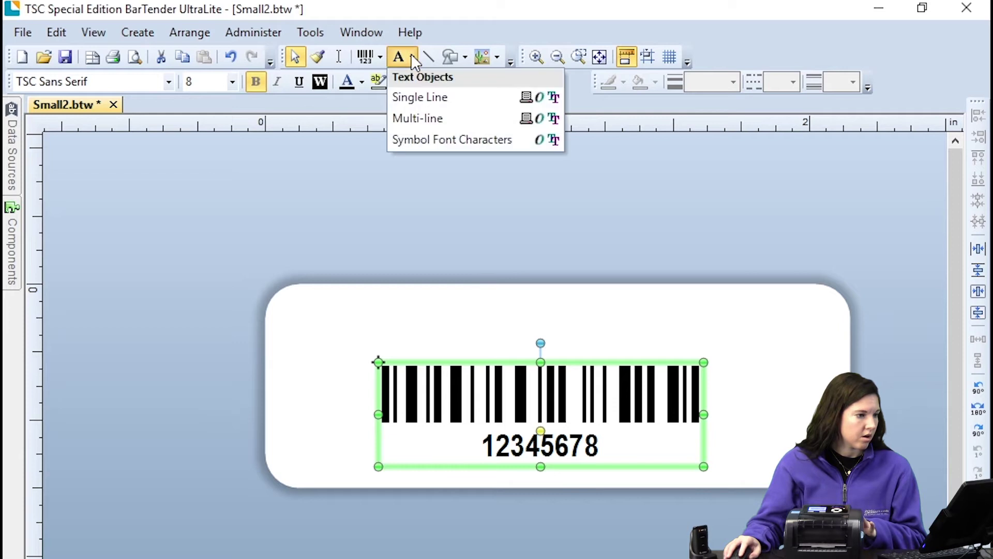
{"action": "left_click", "coordinate": [434, 99]}
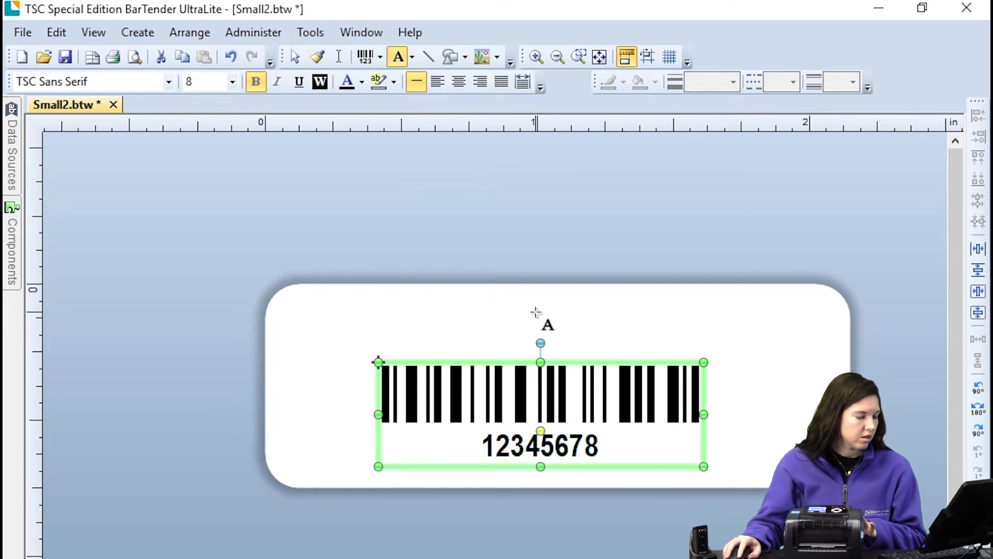
{"action": "left_click", "coordinate": [545, 311]}
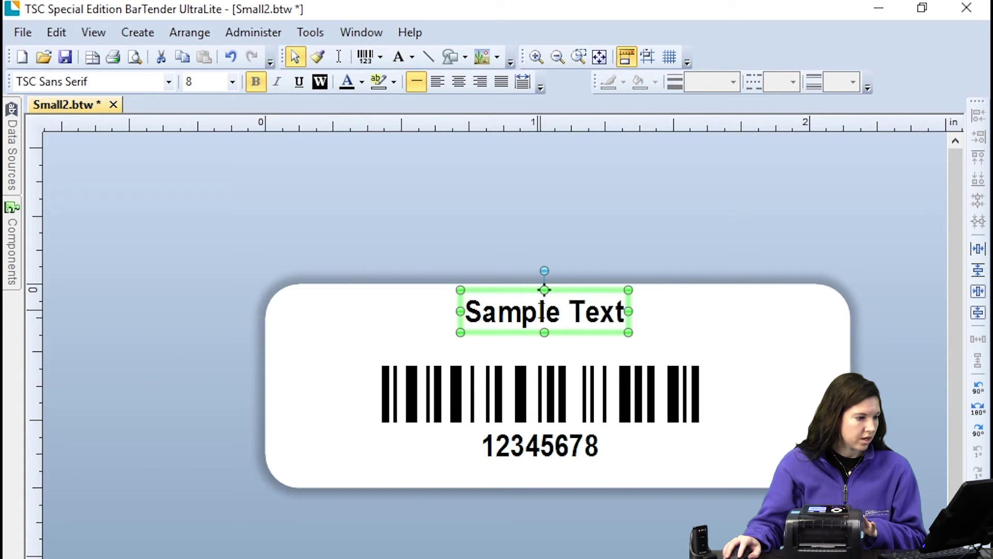
{"action": "double_click", "coordinate": [541, 307]}
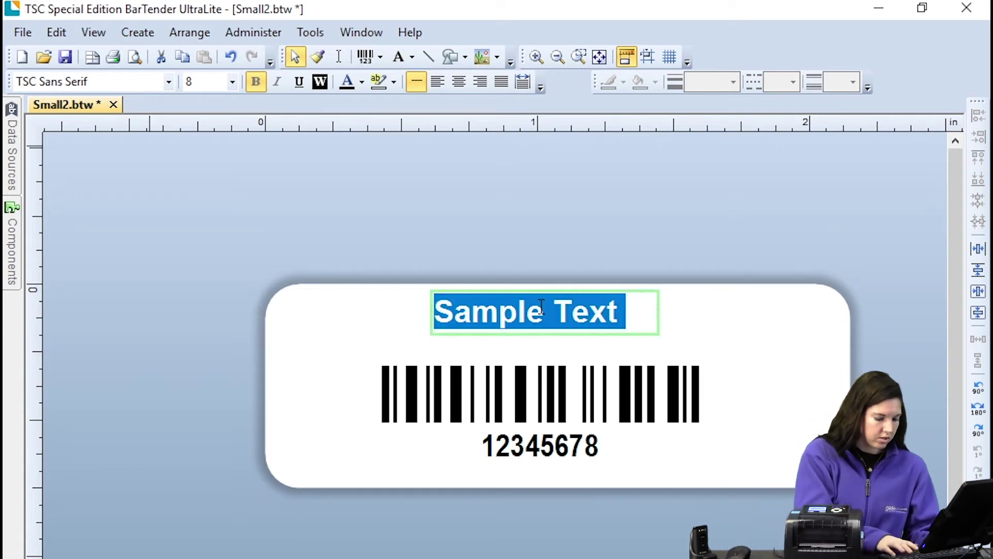
{"action": "type", "text": "POSGuys"}
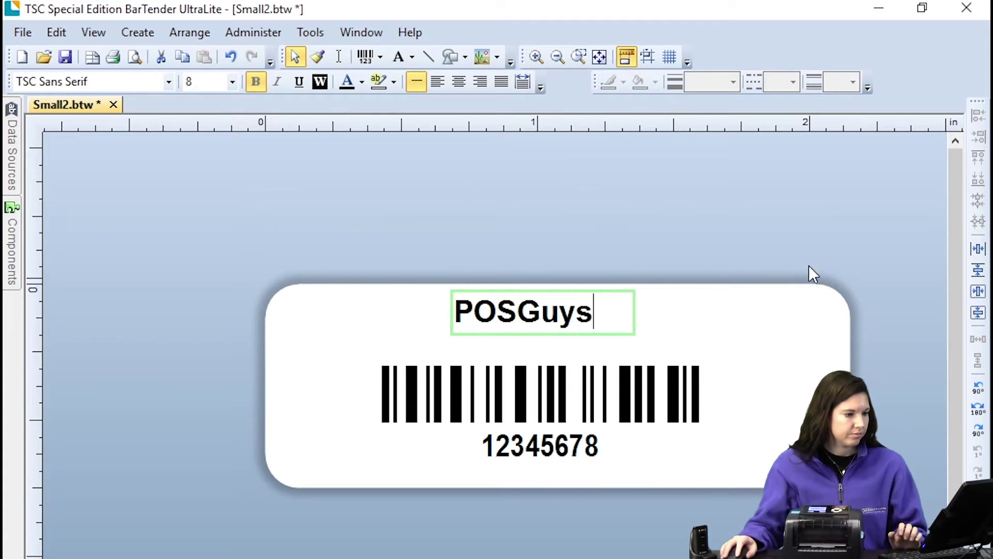
{"action": "left_click", "coordinate": [808, 329]}
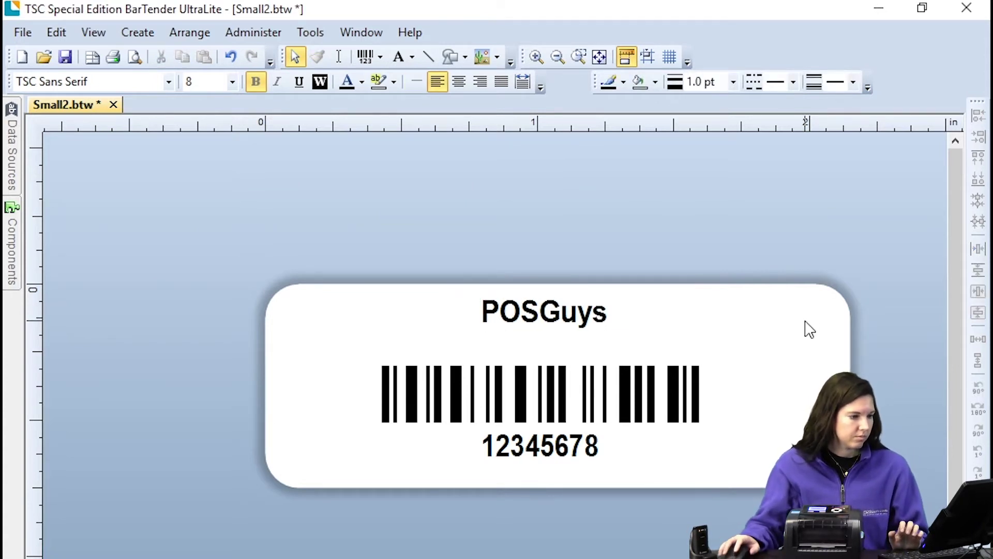
Nudge the POSGuys text down closer to the barcode.
{"action": "double_click", "coordinate": [551, 315]}
{"action": "key", "text": "Escape"}
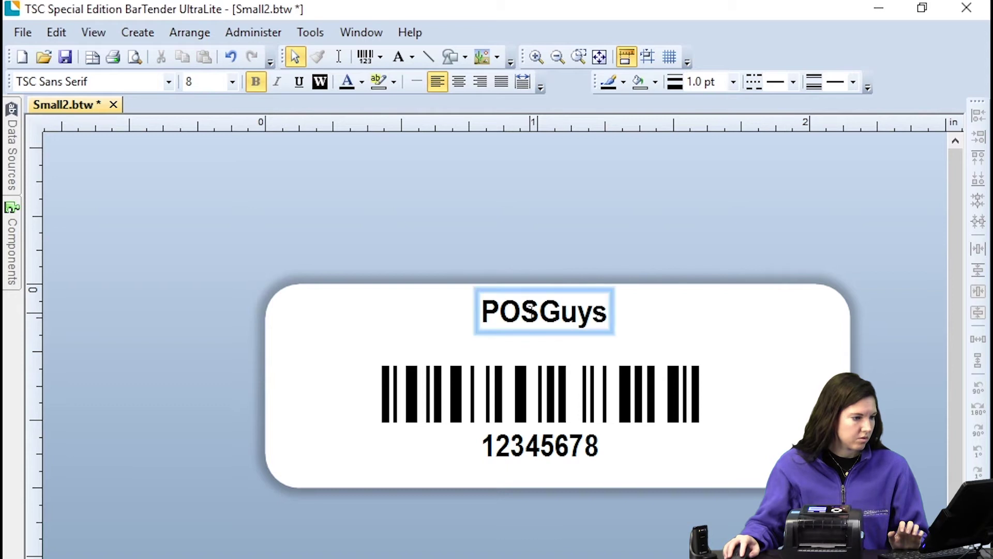
{"action": "double_click", "coordinate": [528, 317]}
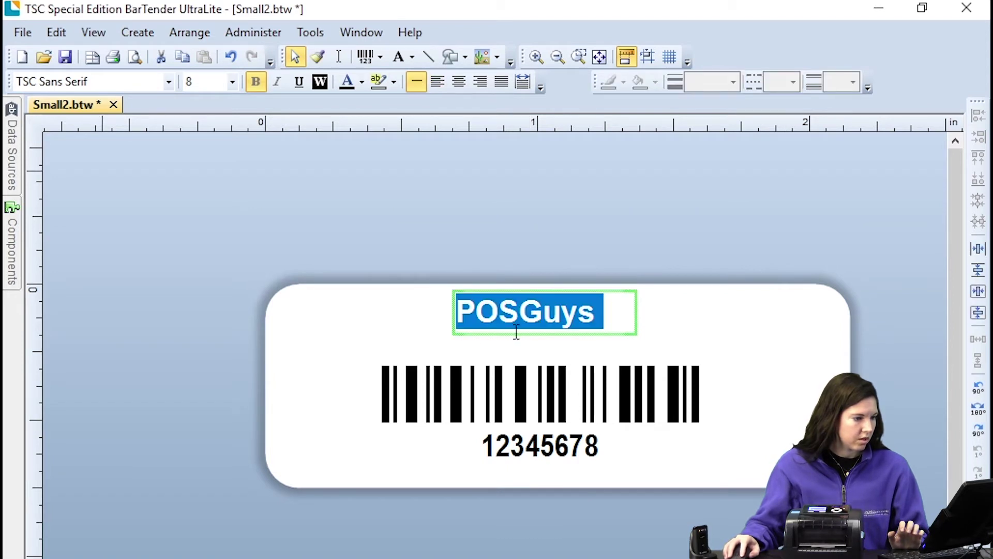
{"action": "left_click_drag", "start_coordinate": [512, 337], "coordinate": [514, 350]}
{"action": "left_click", "coordinate": [770, 375]}
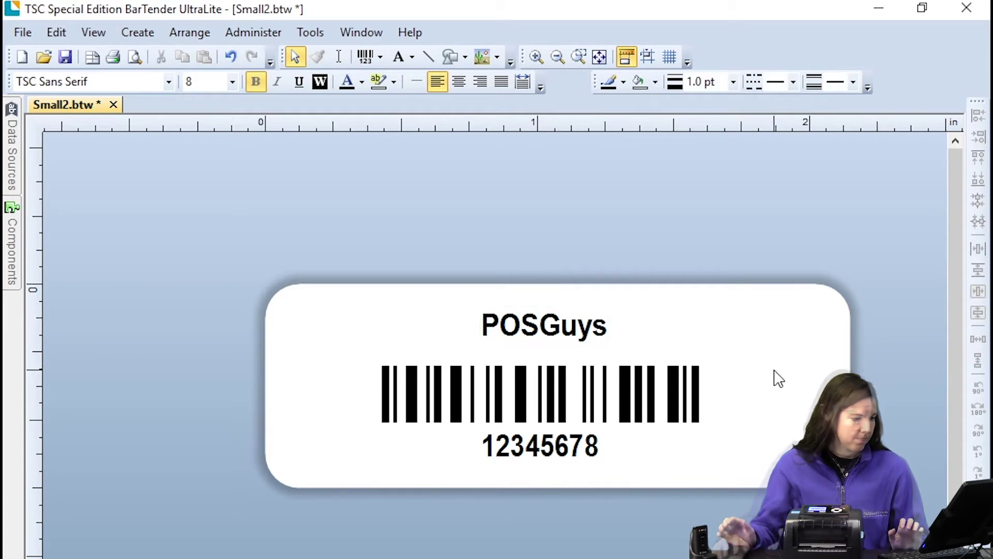
Change the barcode's data source type to Printer Code Template Field.
{"action": "left_click", "coordinate": [584, 402]}
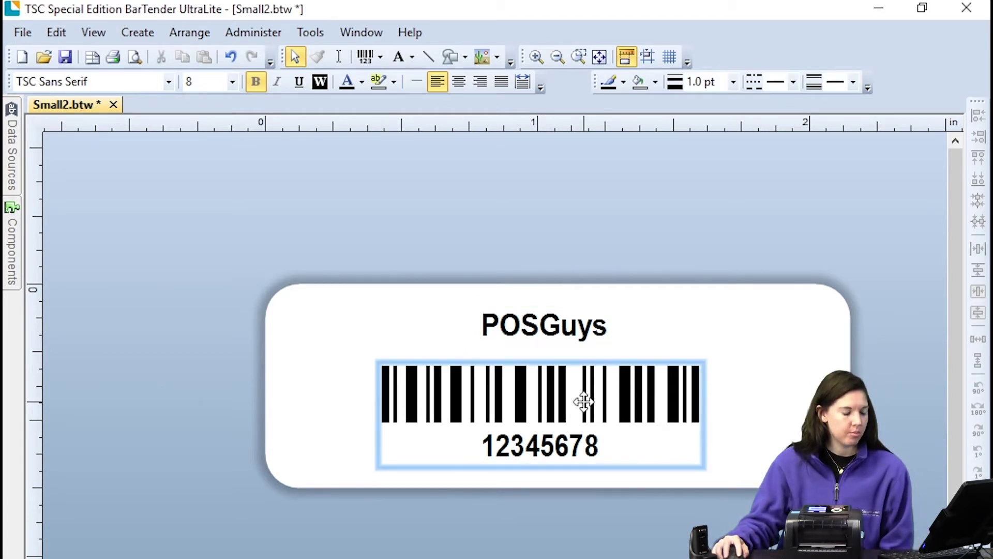
{"action": "double_click", "coordinate": [584, 402]}
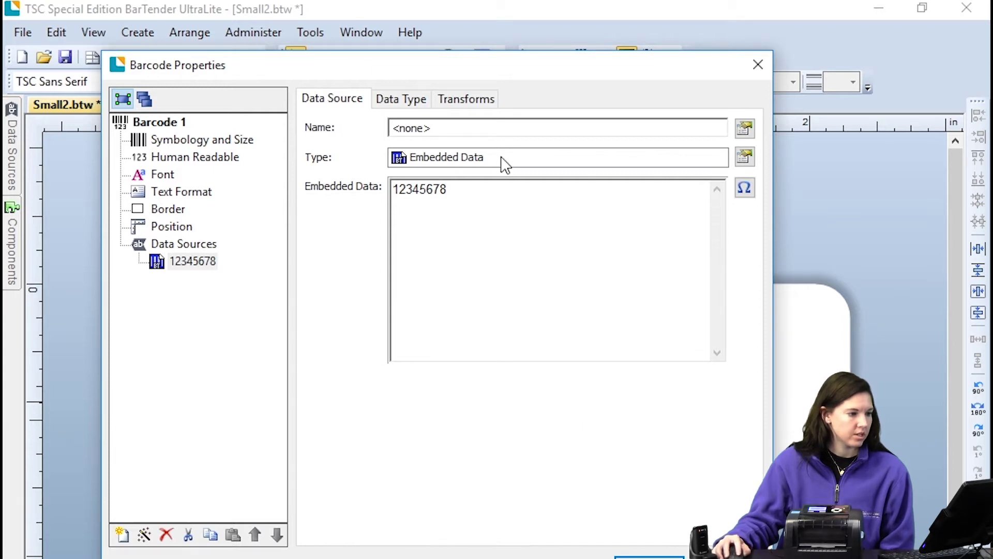
{"action": "left_click", "coordinate": [745, 158]}
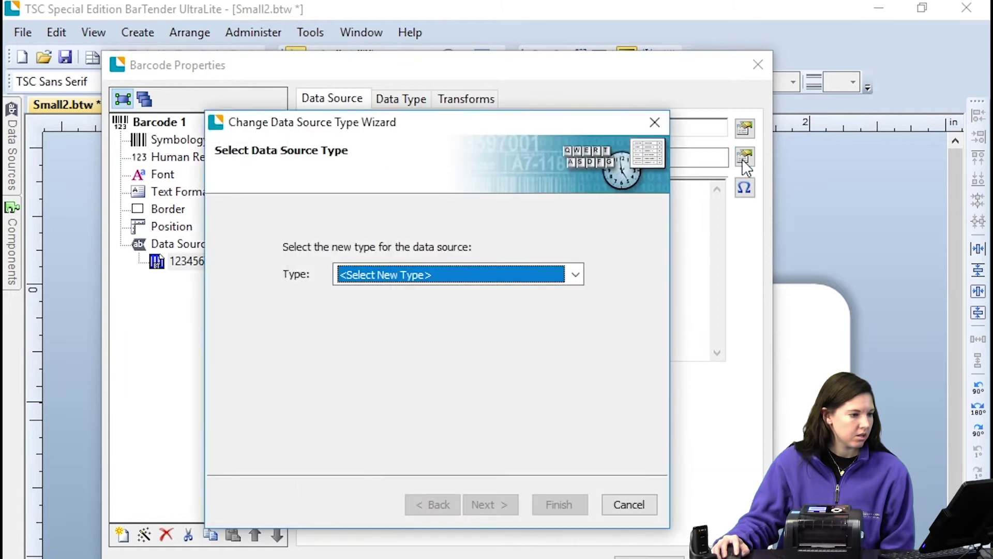
{"action": "left_click", "coordinate": [574, 275]}
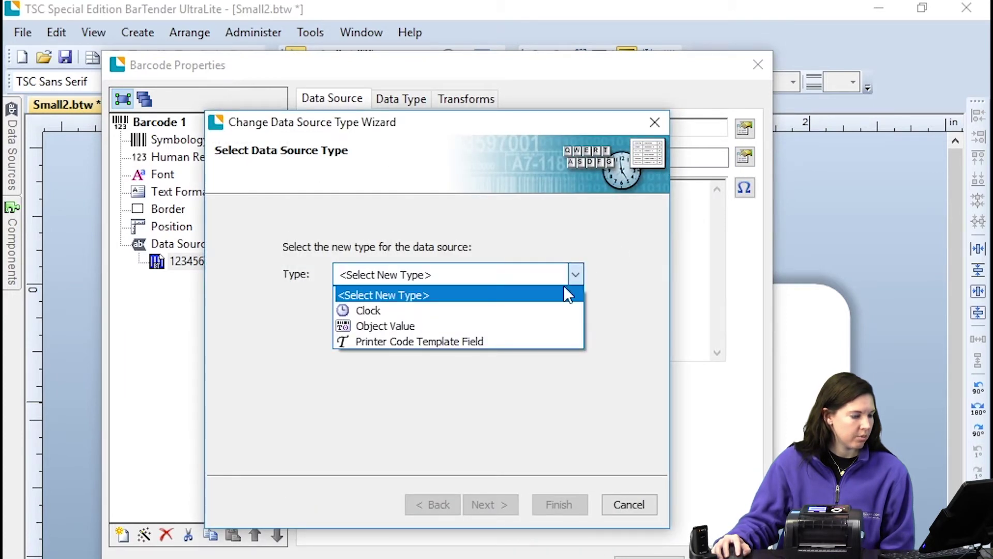
{"action": "left_click", "coordinate": [531, 339]}
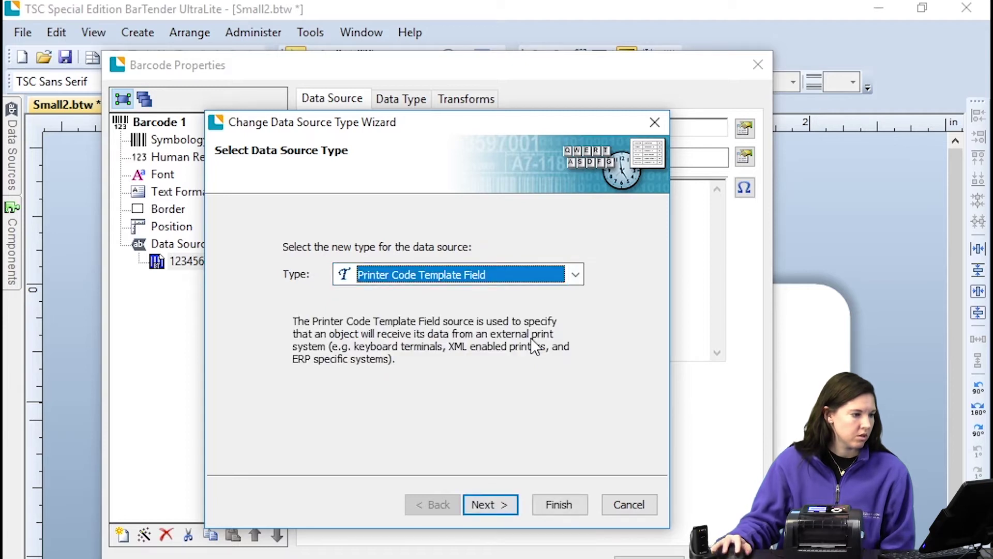
{"action": "left_click", "coordinate": [508, 510]}
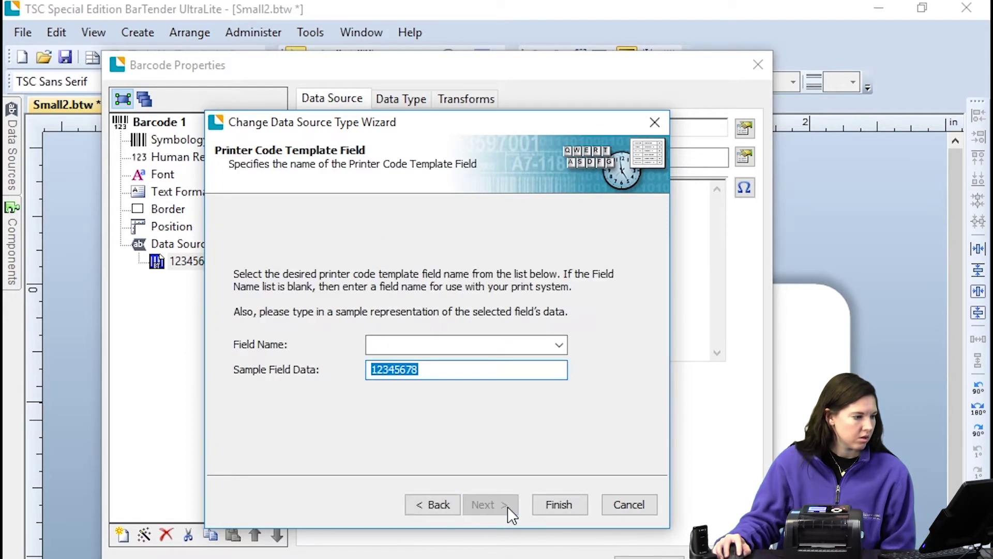
{"action": "left_click", "coordinate": [434, 504]}
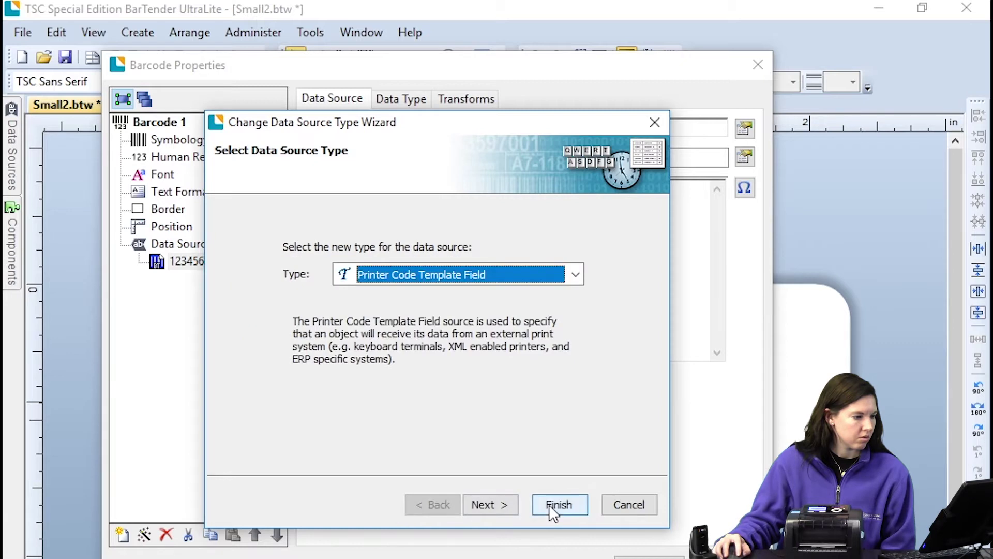
{"action": "left_click", "coordinate": [554, 513]}
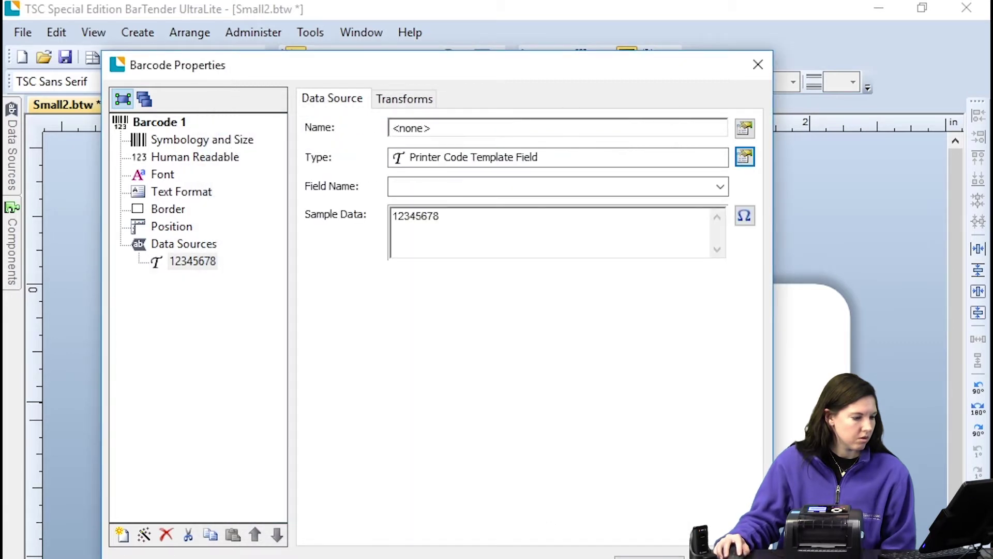
{"action": "left_click", "coordinate": [649, 557]}
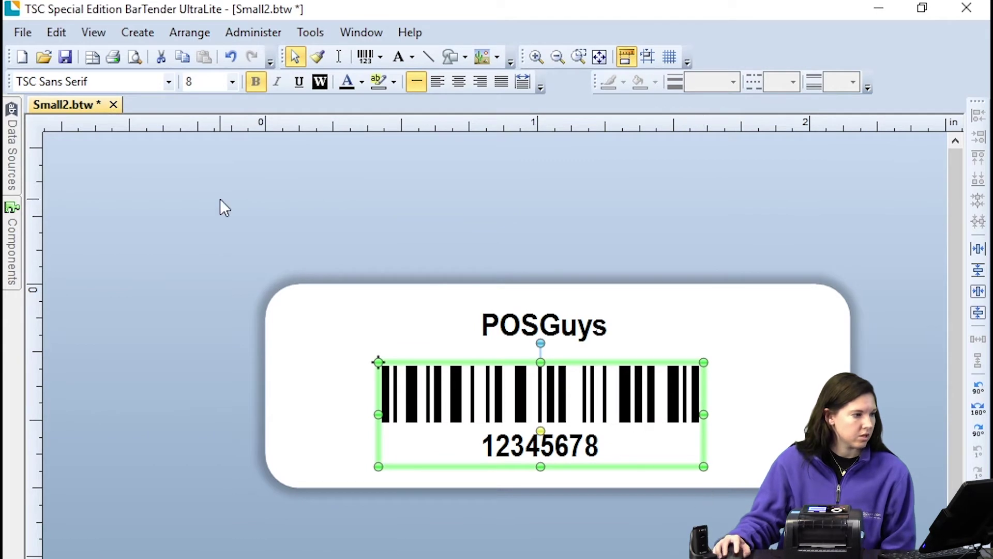
Begin Save As and remove the 2 from the file name 'Small2'.
{"action": "left_click", "coordinate": [20, 32]}
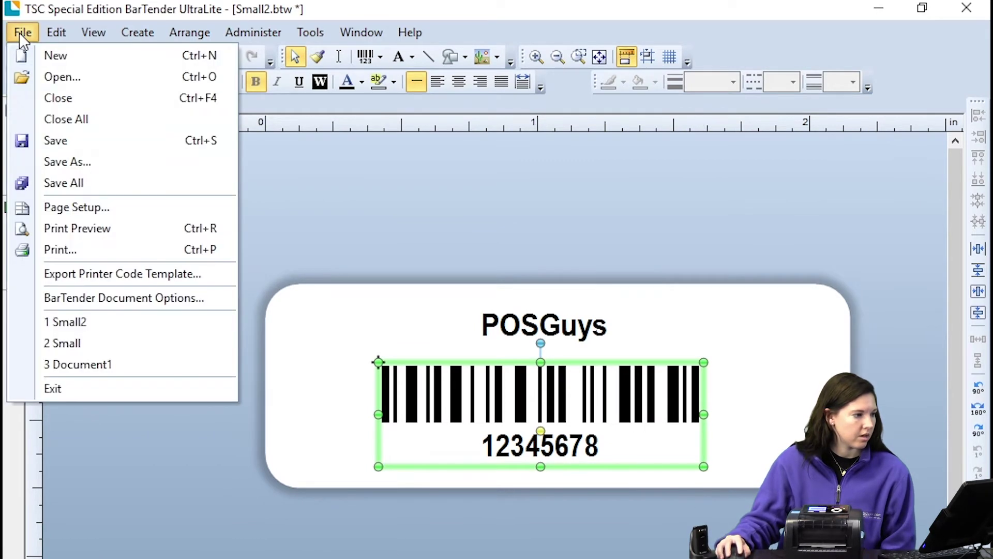
{"action": "left_click", "coordinate": [65, 162]}
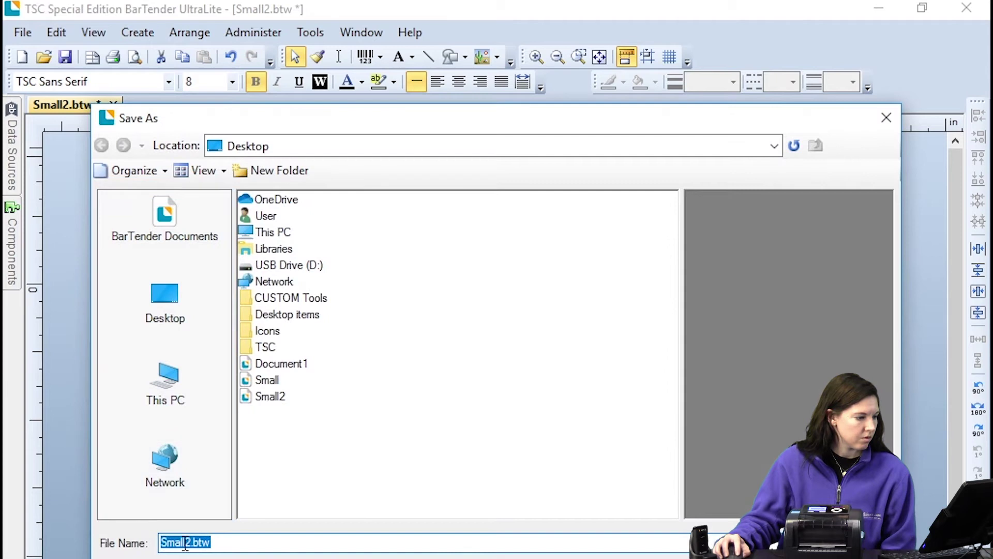
{"action": "left_click", "coordinate": [190, 545]}
{"action": "key", "text": "BackSpace"}
Save the label as Small3, then open Export Printer Code Template with TSC KP-100/200 (Flash).
{"action": "type", "text": "3"}
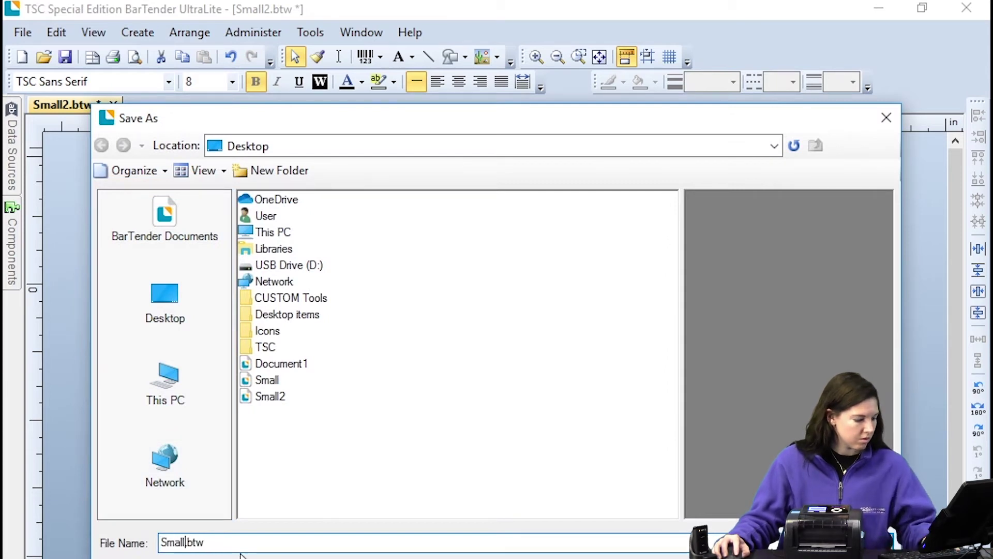
{"action": "key", "text": "Return"}
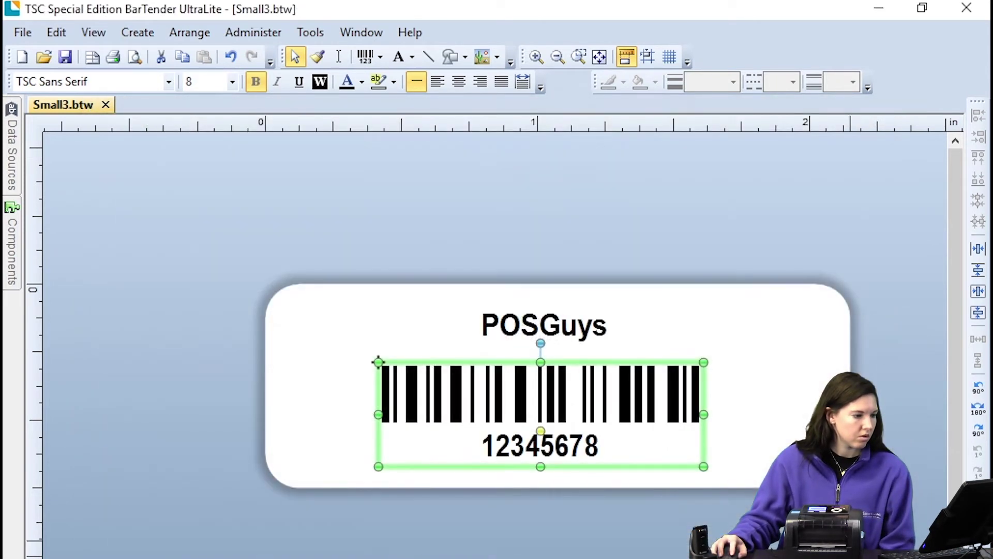
{"action": "left_click", "coordinate": [27, 32]}
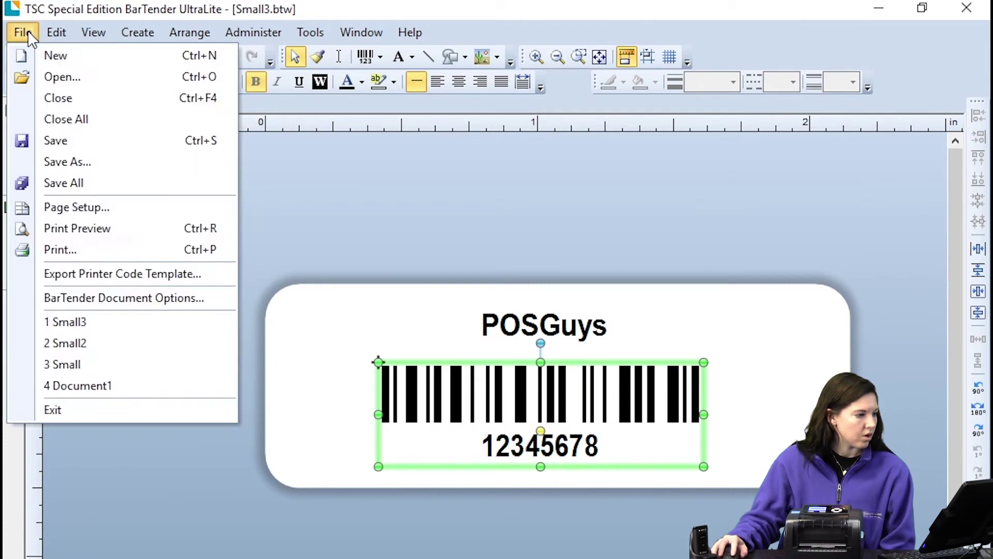
{"action": "left_click", "coordinate": [71, 274]}
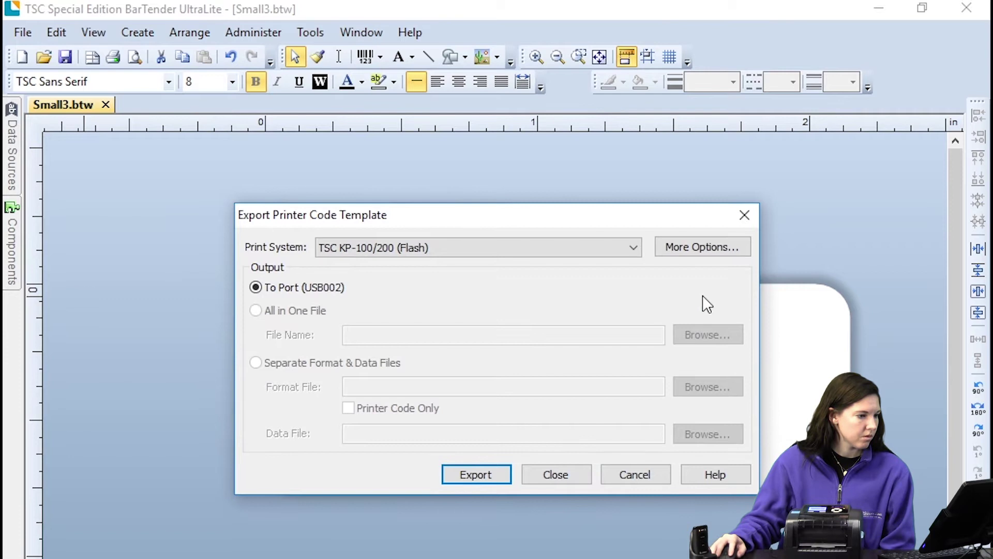
{"action": "left_click", "coordinate": [633, 247]}
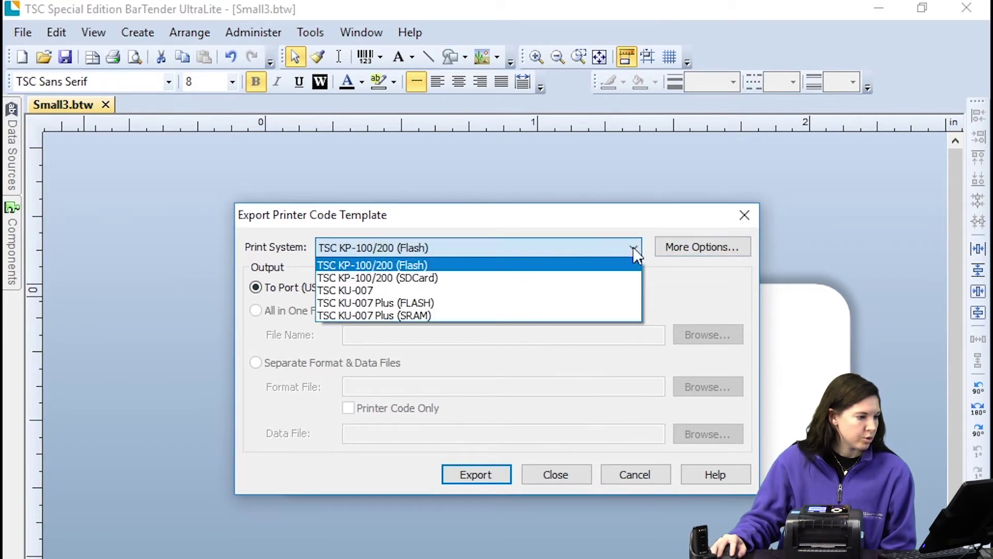
{"action": "left_click", "coordinate": [567, 265]}
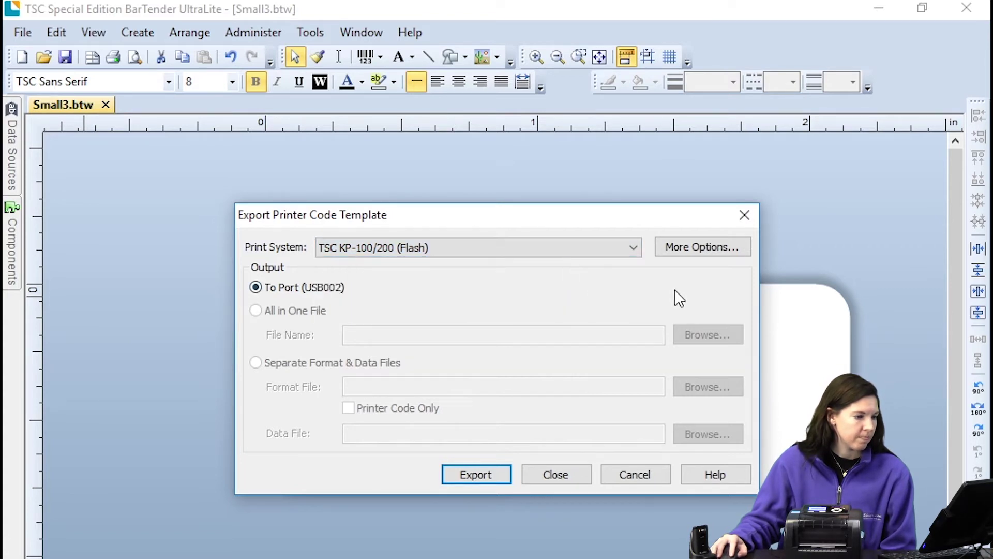
Enable external keyboard (KDU) prompting for the barcode's 12345678 value, keeping the prompt 'Enter Data'.
{"action": "left_click", "coordinate": [707, 250]}
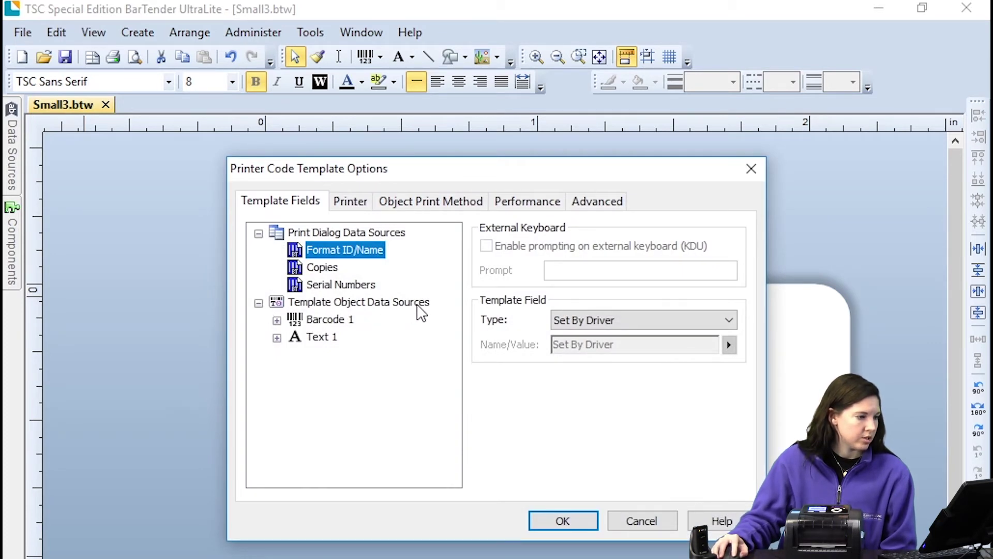
{"action": "left_click", "coordinate": [276, 321]}
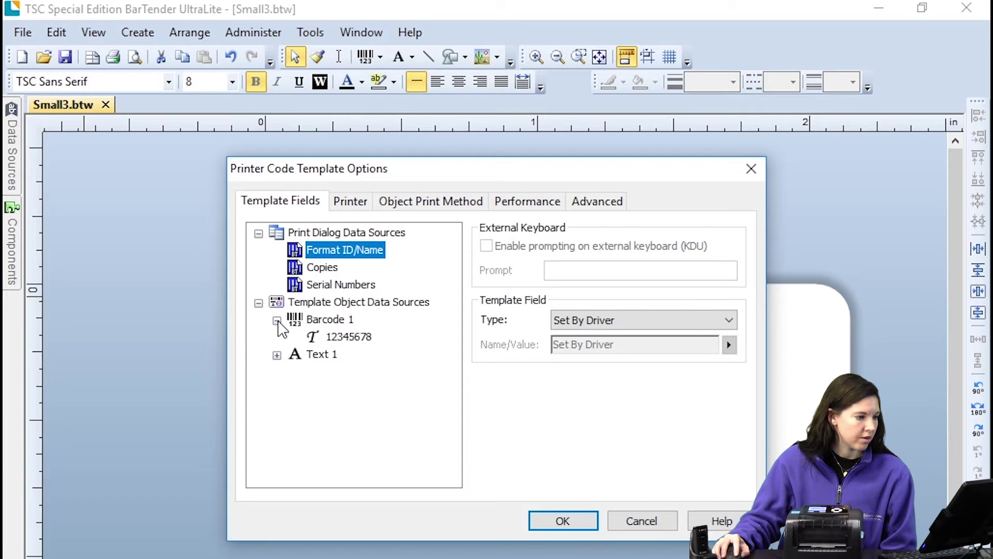
{"action": "left_click", "coordinate": [342, 343]}
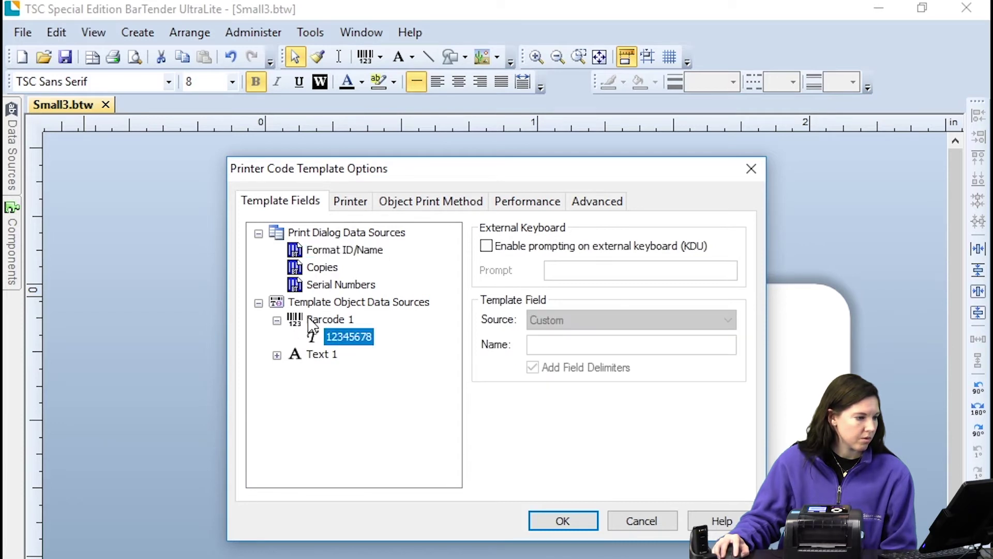
{"action": "left_click", "coordinate": [313, 319]}
{"action": "left_click", "coordinate": [352, 337]}
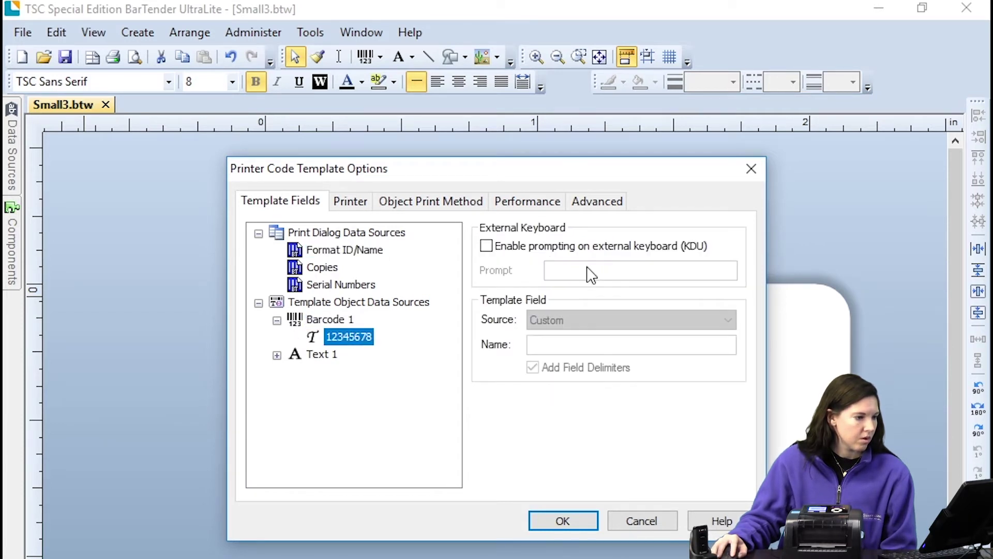
{"action": "left_click", "coordinate": [486, 247]}
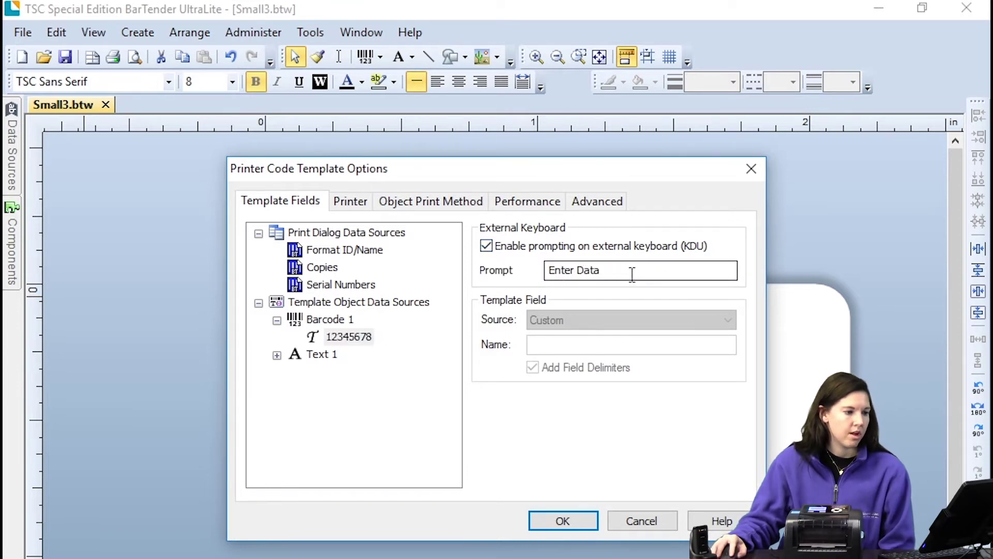
{"action": "left_click_drag", "start_coordinate": [645, 271], "coordinate": [539, 273]}
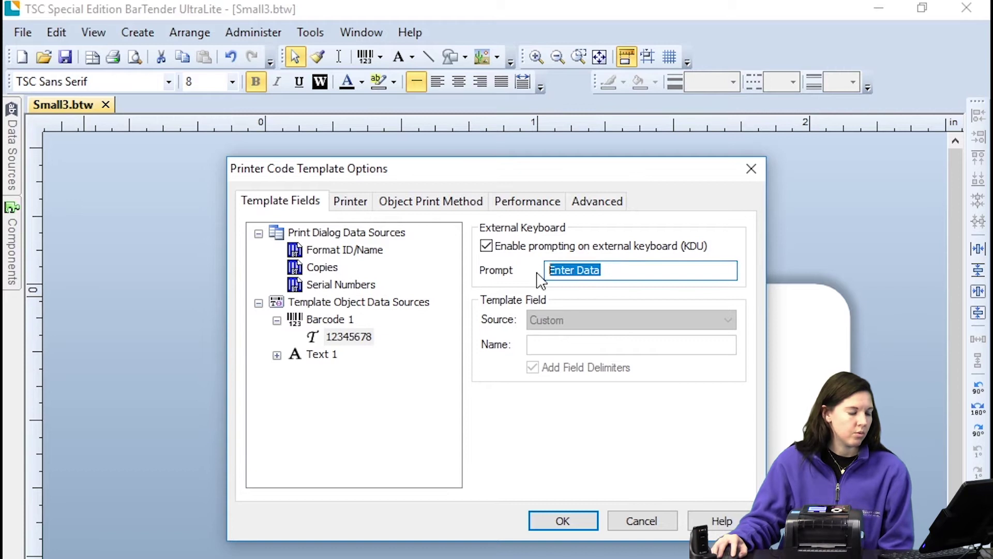
{"action": "left_click", "coordinate": [638, 275]}
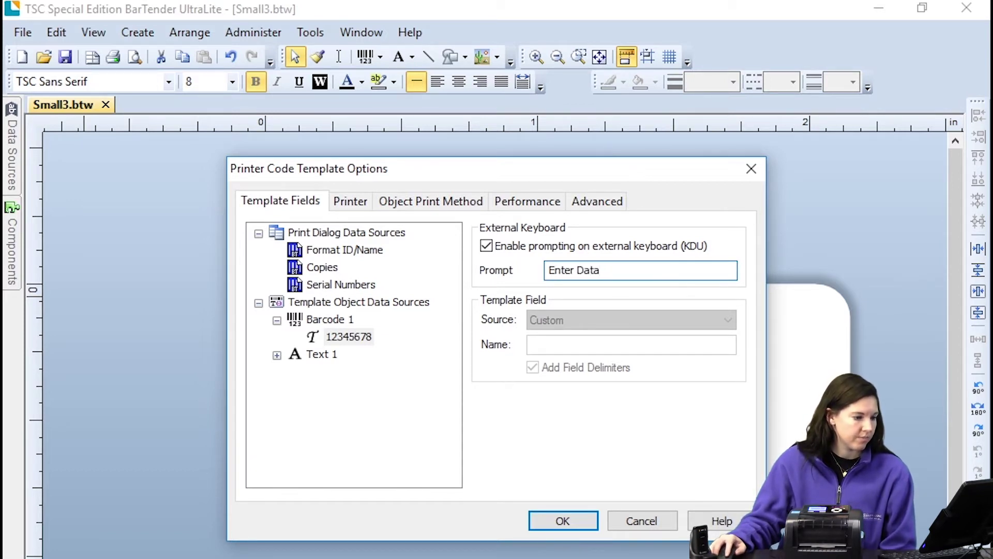
Confirm the prompt options and export the template, auto-fixing the human-readable alignment warning.
{"action": "left_click", "coordinate": [566, 521]}
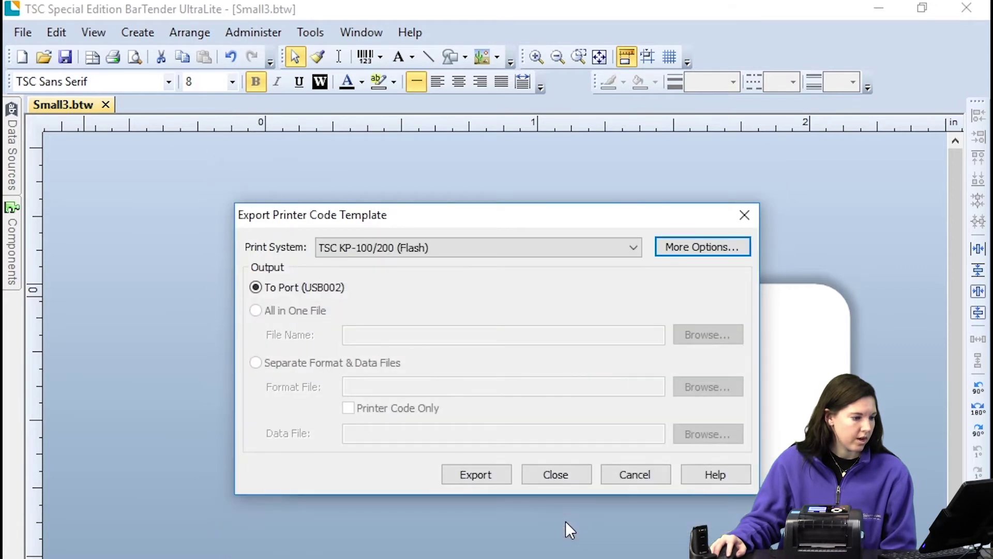
{"action": "left_click", "coordinate": [476, 474]}
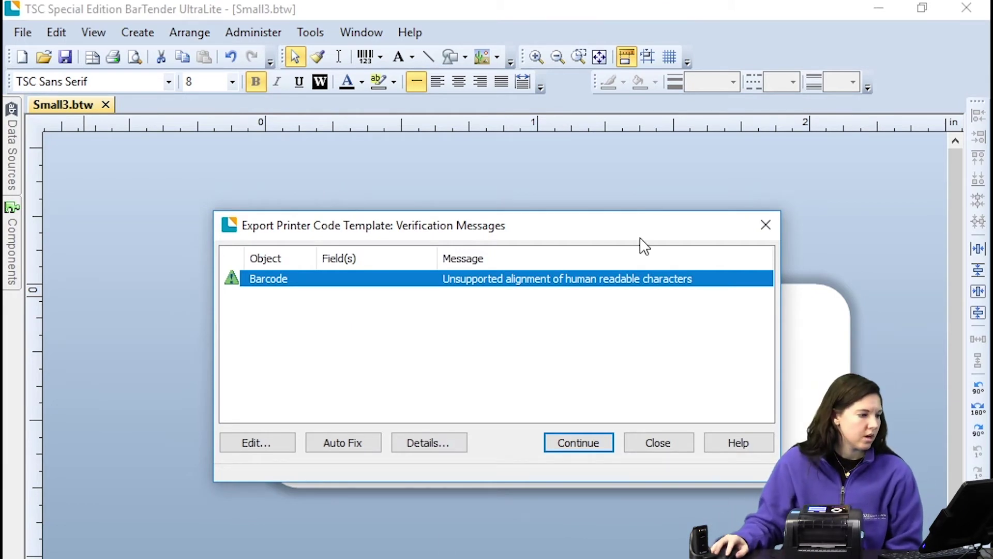
{"action": "left_click", "coordinate": [340, 443]}
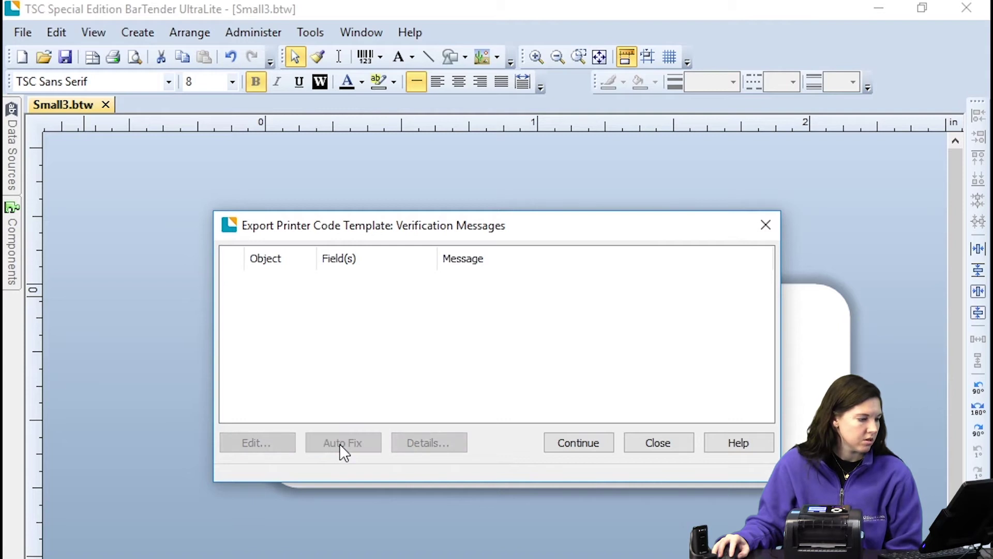
{"action": "left_click", "coordinate": [587, 443]}
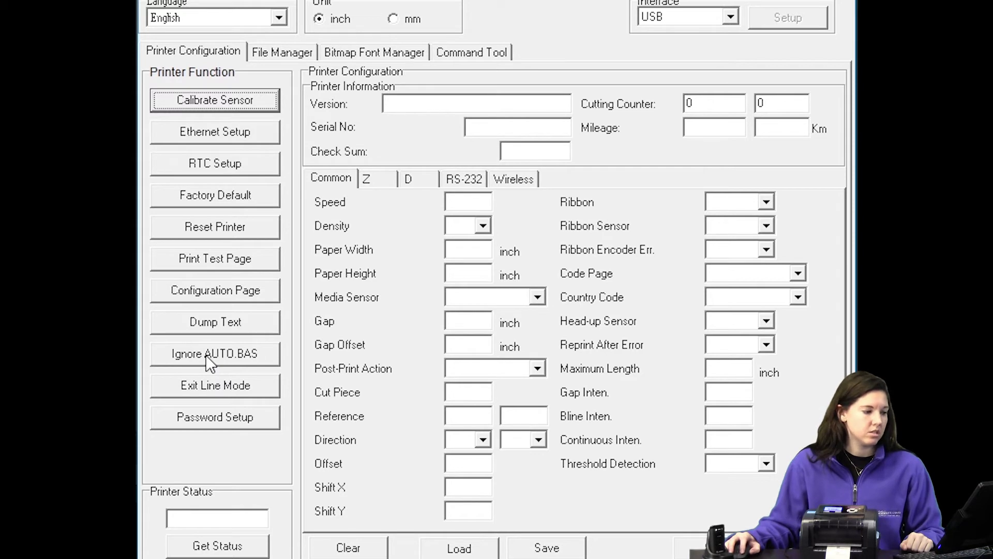
Set the printer to ignore its AUTO.BAS startup file on the Printer Configuration page.
{"action": "left_click", "coordinate": [210, 360]}
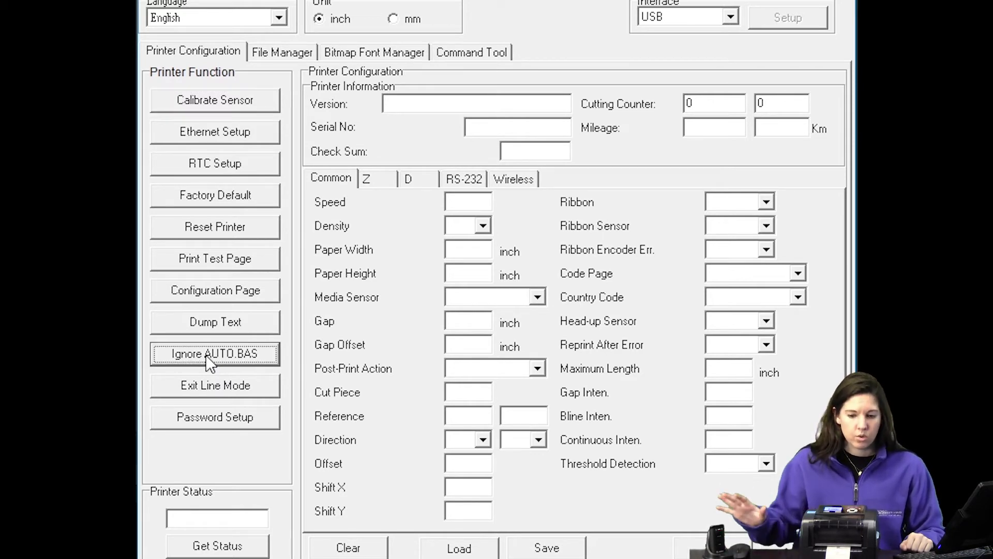
In File Manager, load the Small3 file (19554 bytes) and download it to FLASH memory.
{"action": "left_click", "coordinate": [264, 52]}
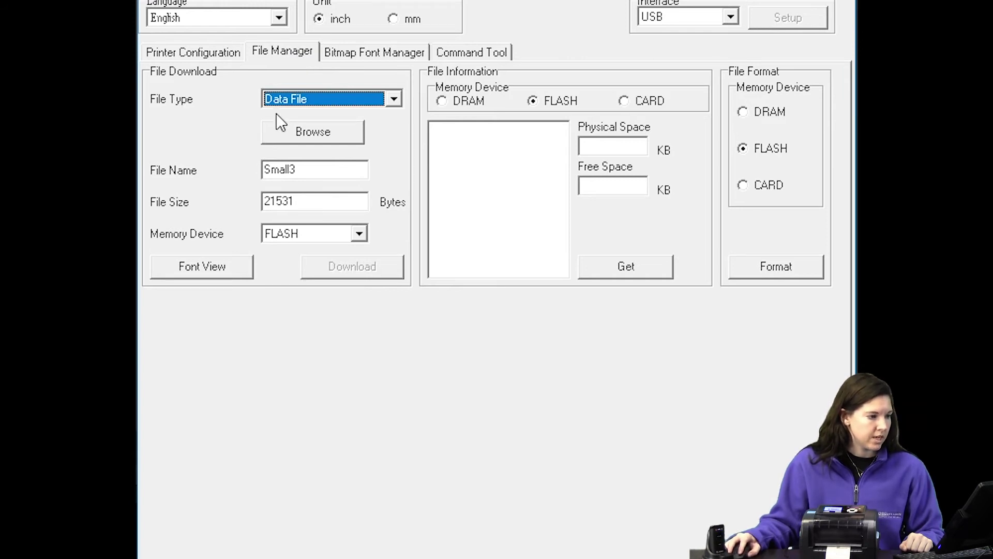
{"action": "left_click", "coordinate": [293, 131]}
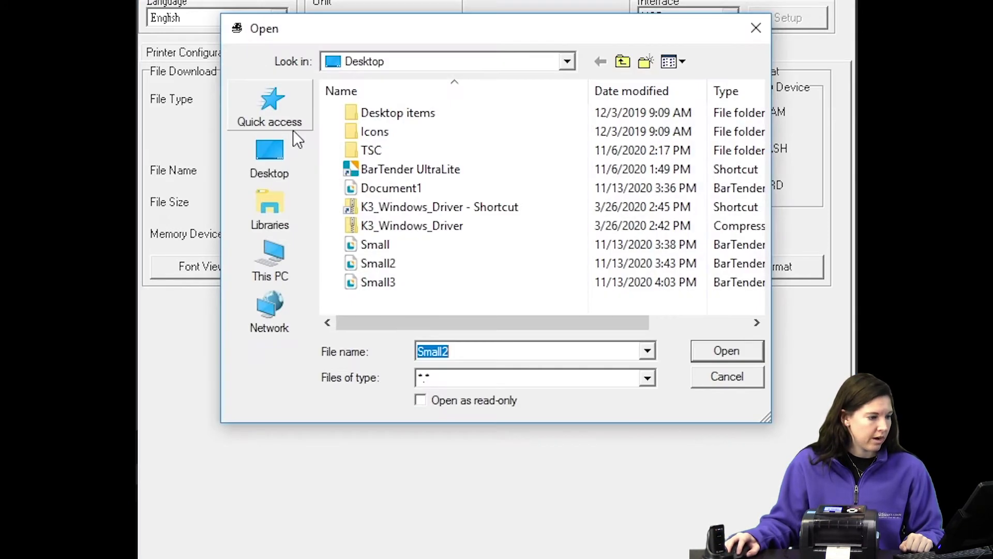
{"action": "left_click", "coordinate": [427, 288]}
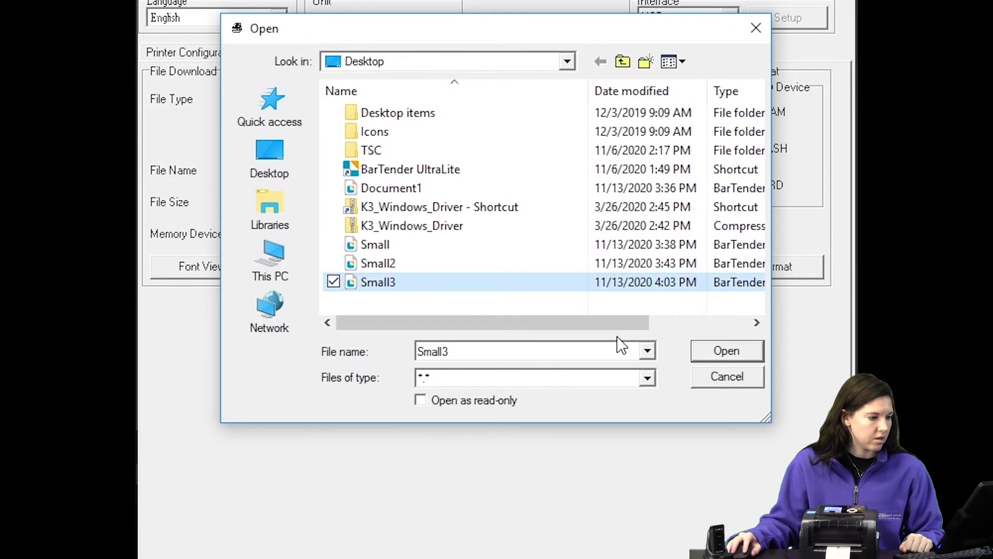
{"action": "left_click", "coordinate": [728, 354]}
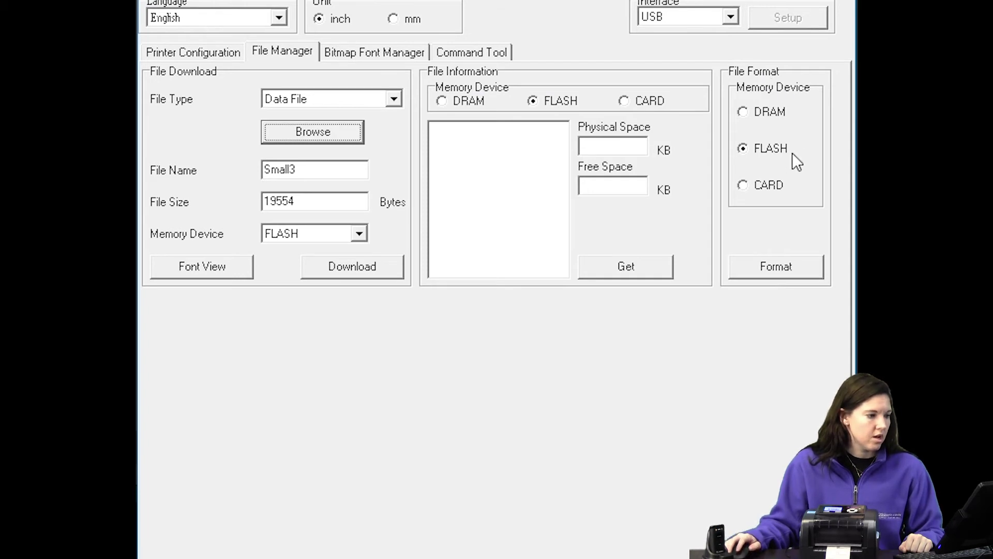
{"action": "left_click", "coordinate": [356, 273]}
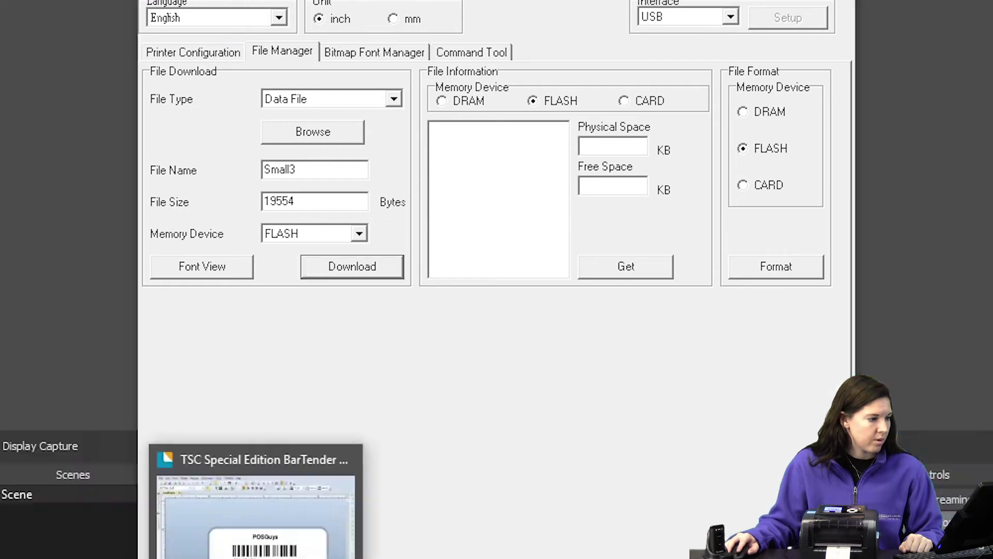
Back in BarTender, re-export the Small3 printer code template to the printer on USB002.
{"action": "left_click", "coordinate": [253, 492]}
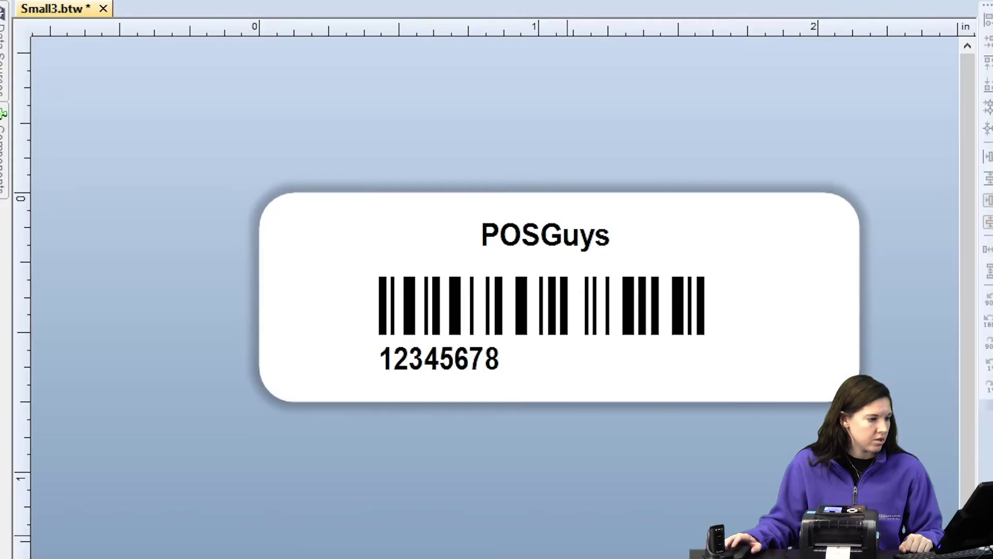
{"action": "key", "text": "alt+f"}
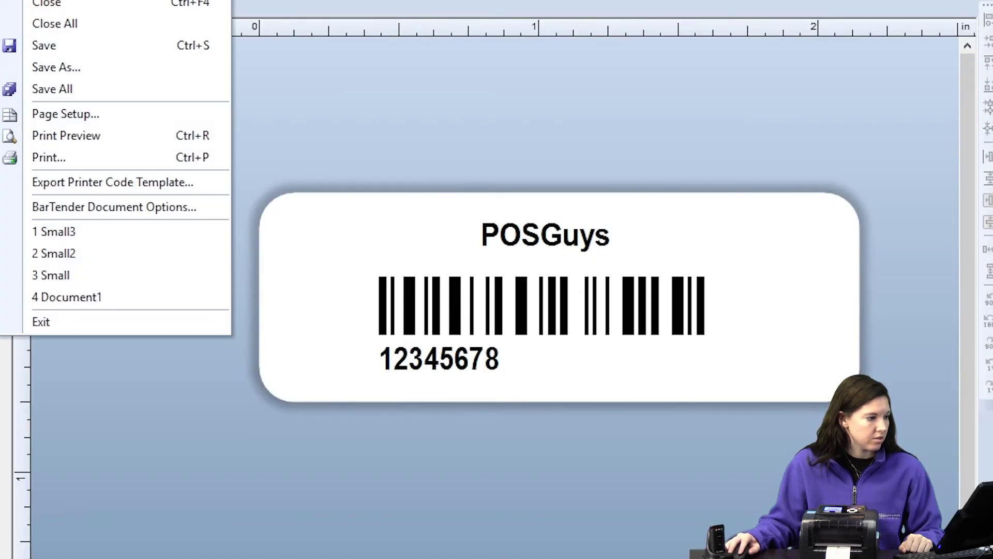
{"action": "left_click", "coordinate": [73, 181]}
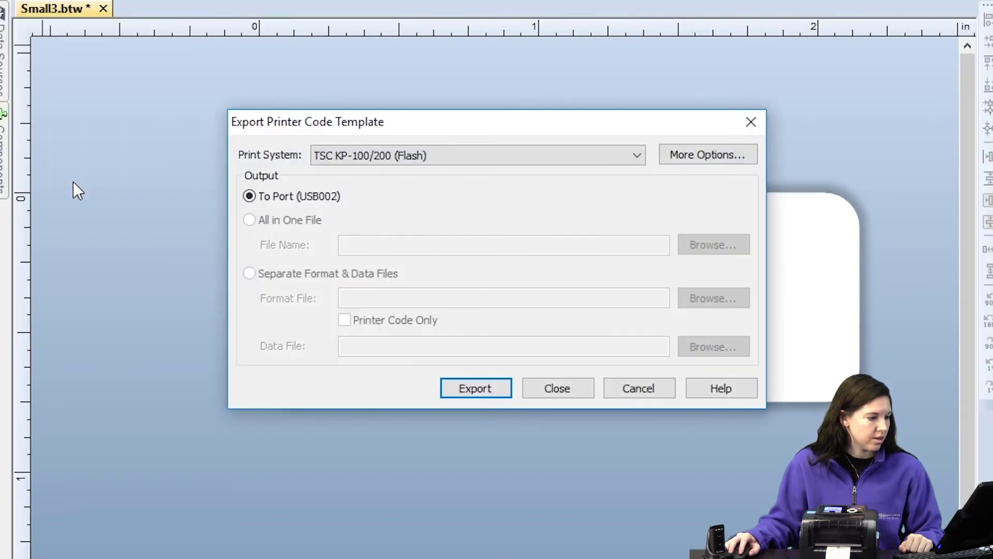
{"action": "left_click", "coordinate": [479, 387]}
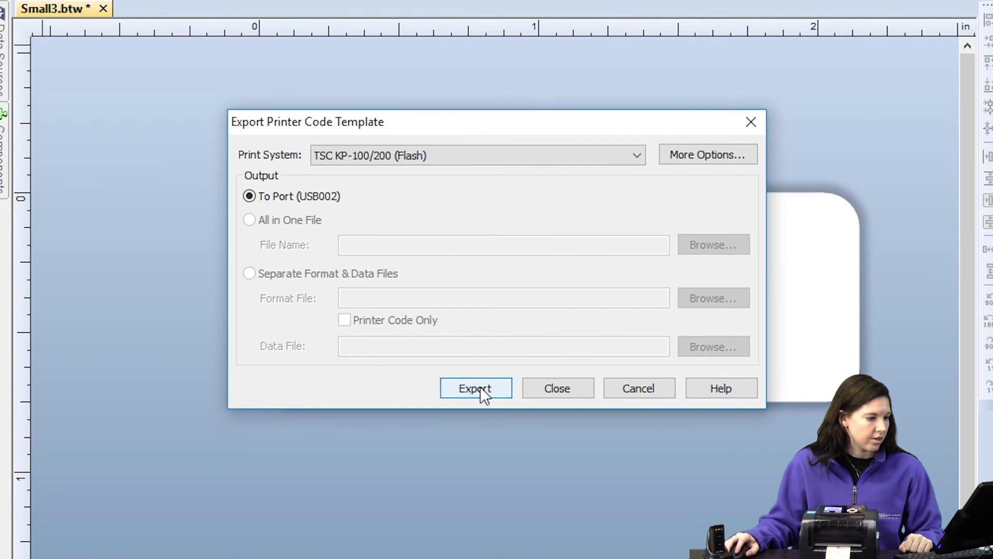